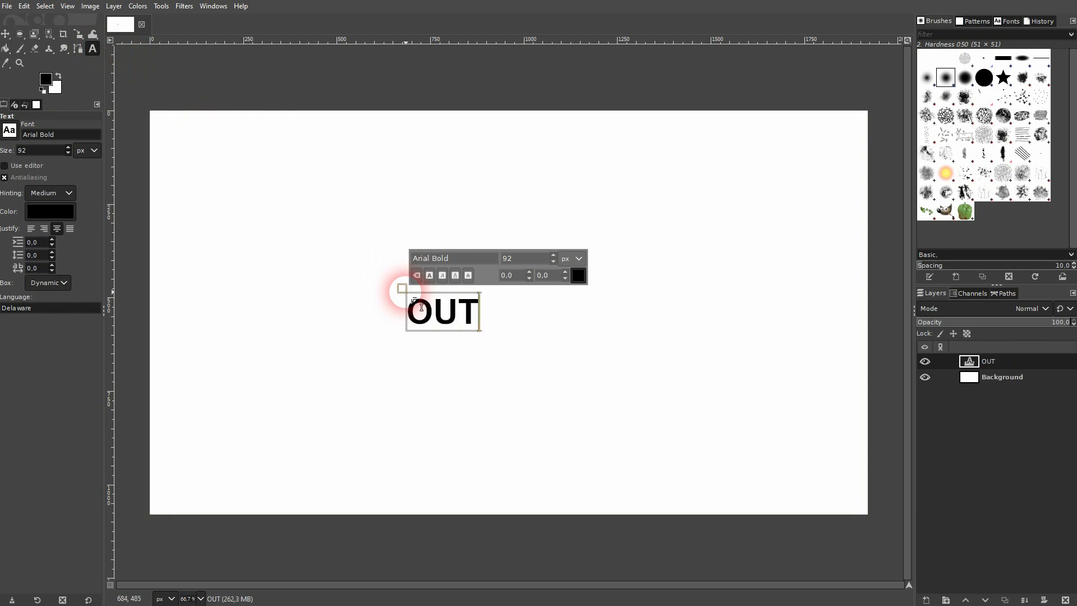
Set the OUTLINE text to Arial Heavy at a size of 200 px
key(ctrl+a)
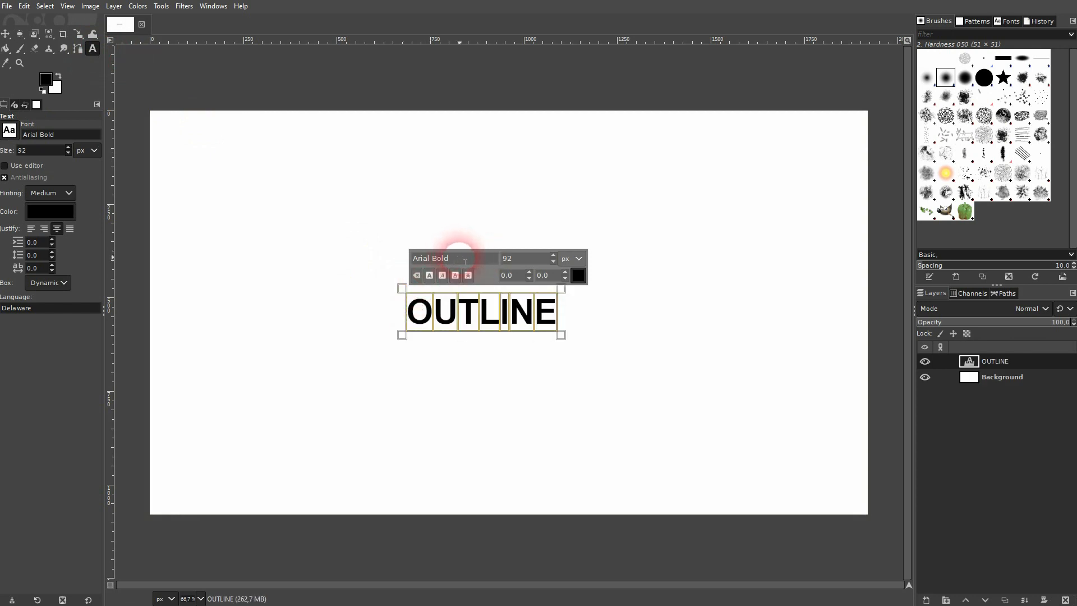
drag(464, 257, 402, 262)
text(ari)
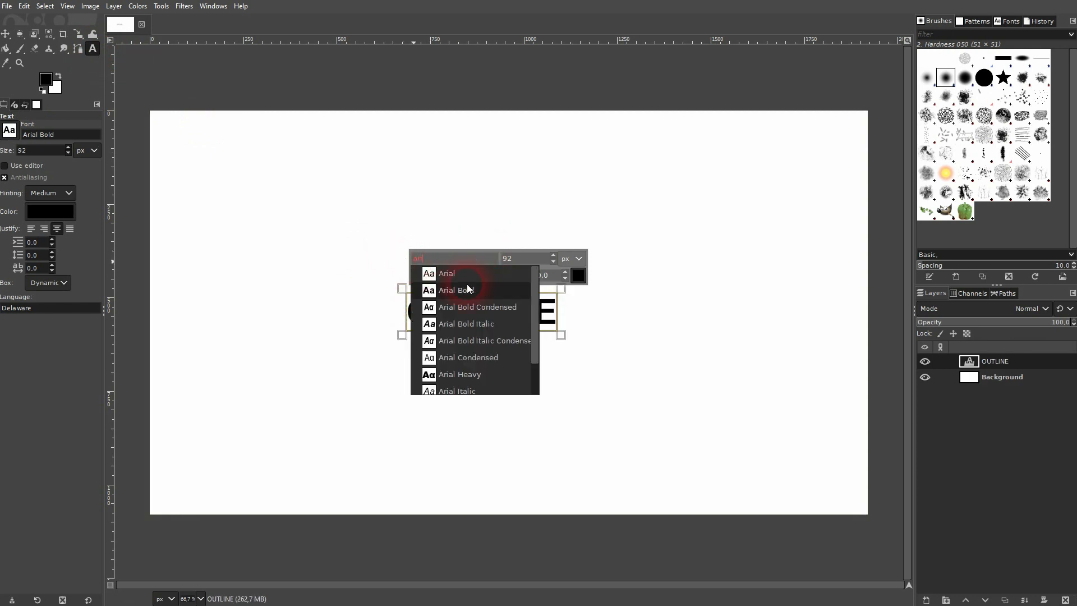
click(471, 375)
drag(520, 259, 498, 258)
text(200)
key(Return)
click(578, 276)
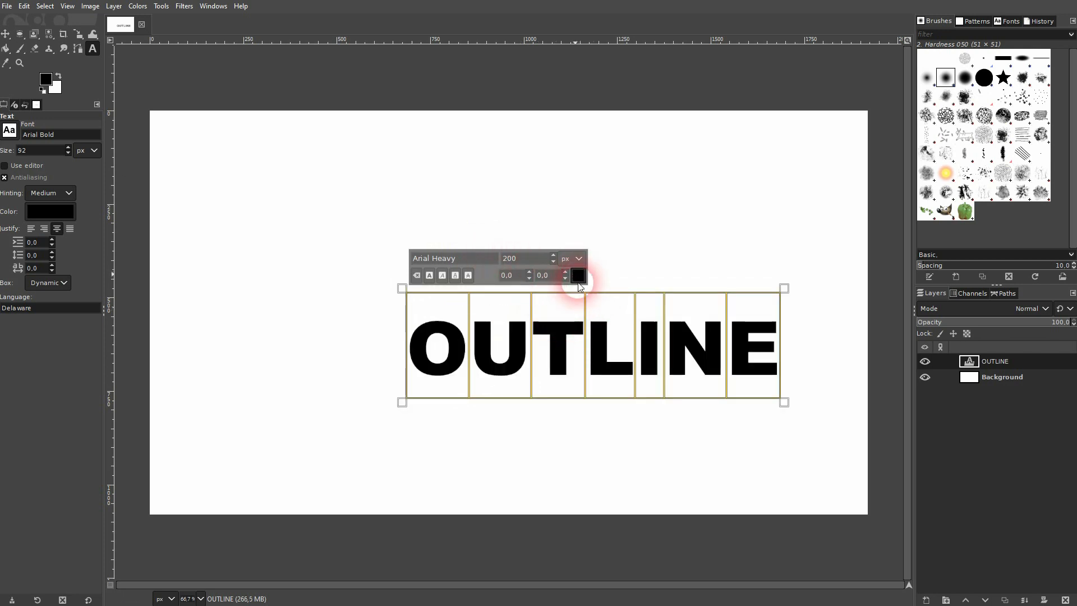
click(417, 374)
click(616, 371)
Move the text layer to the centre of the canvas with the Move tool
click(6, 33)
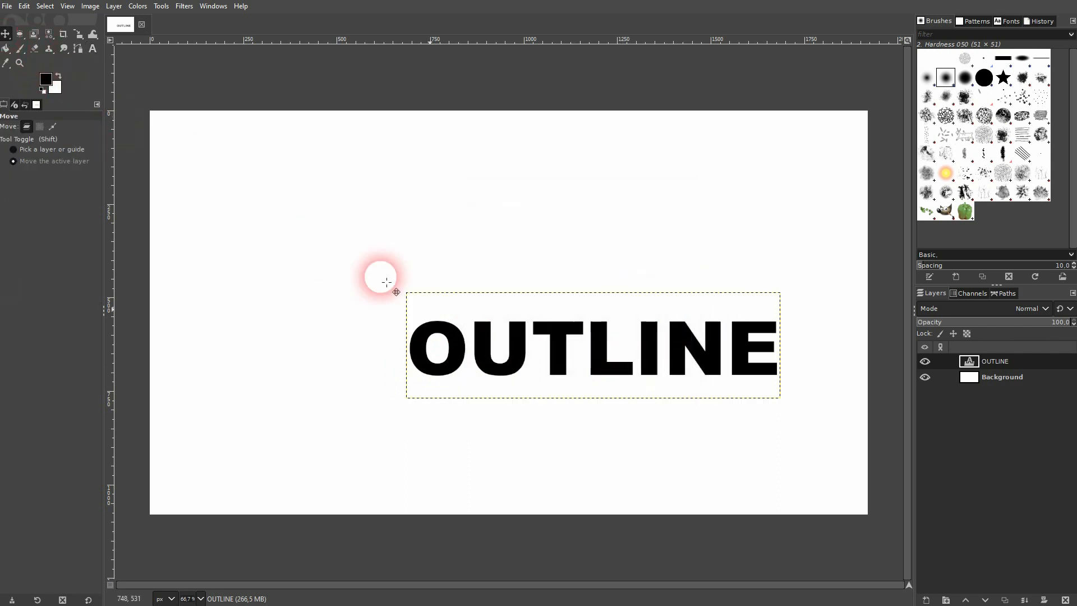
drag(552, 366, 483, 320)
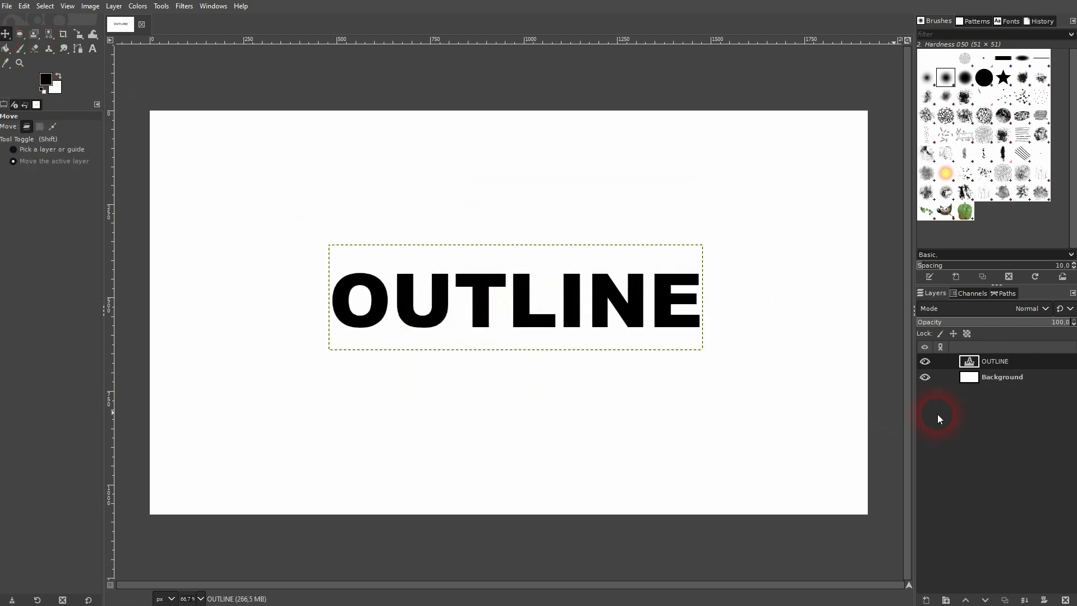
Convert the OUTLINE layer's alpha channel to a selection
right_click(986, 361)
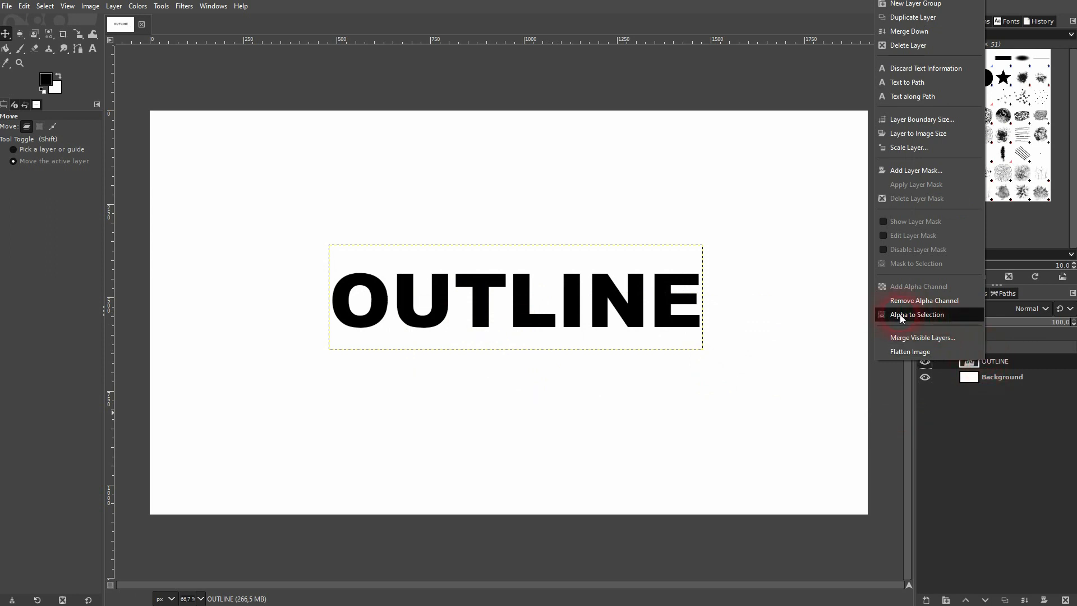
click(923, 314)
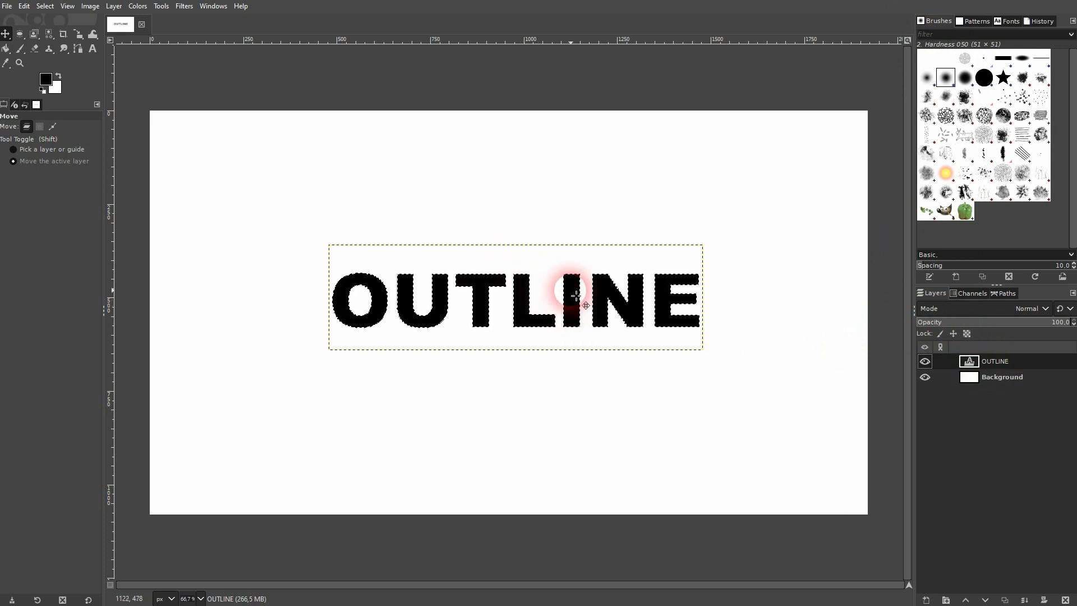
Clear the selection and reselect the black letters with the Select by Color tool
click(45, 6)
click(72, 34)
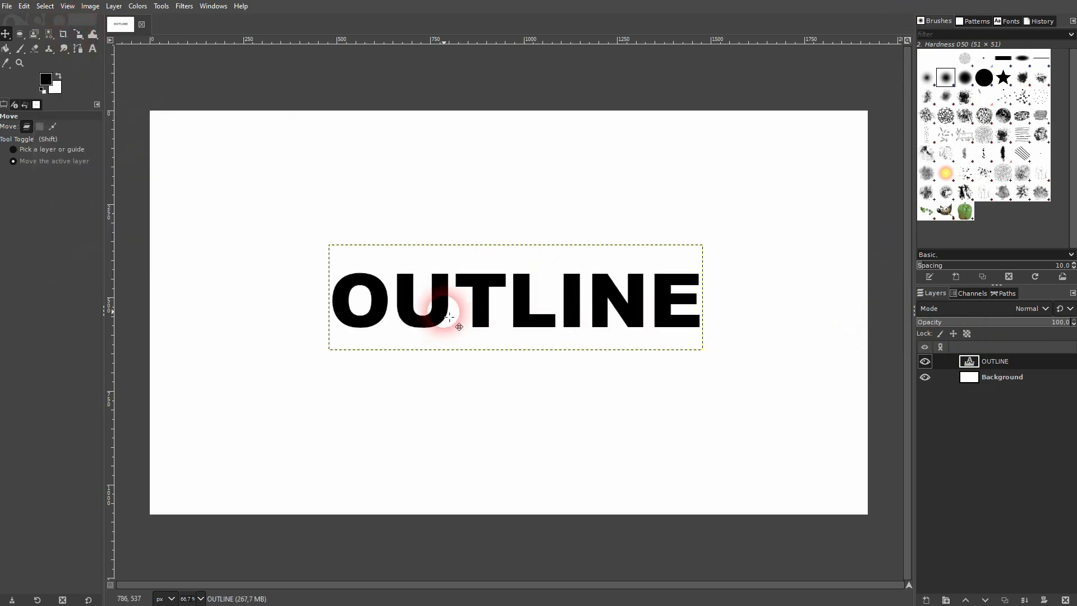
mouse_move(49, 36)
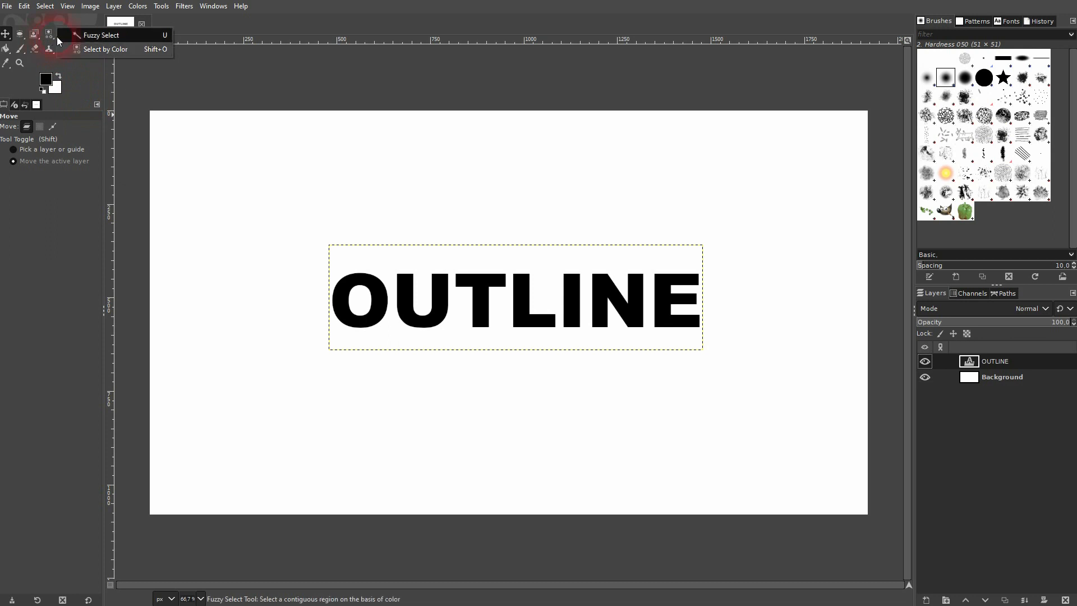
click(100, 49)
click(372, 322)
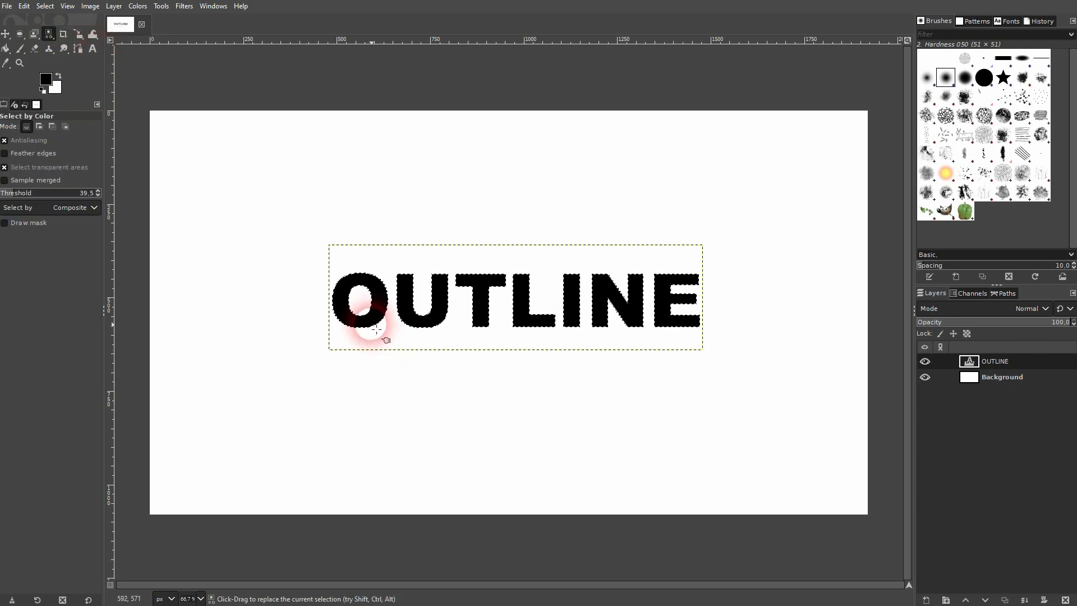
Grow the letter selection outward
click(45, 6)
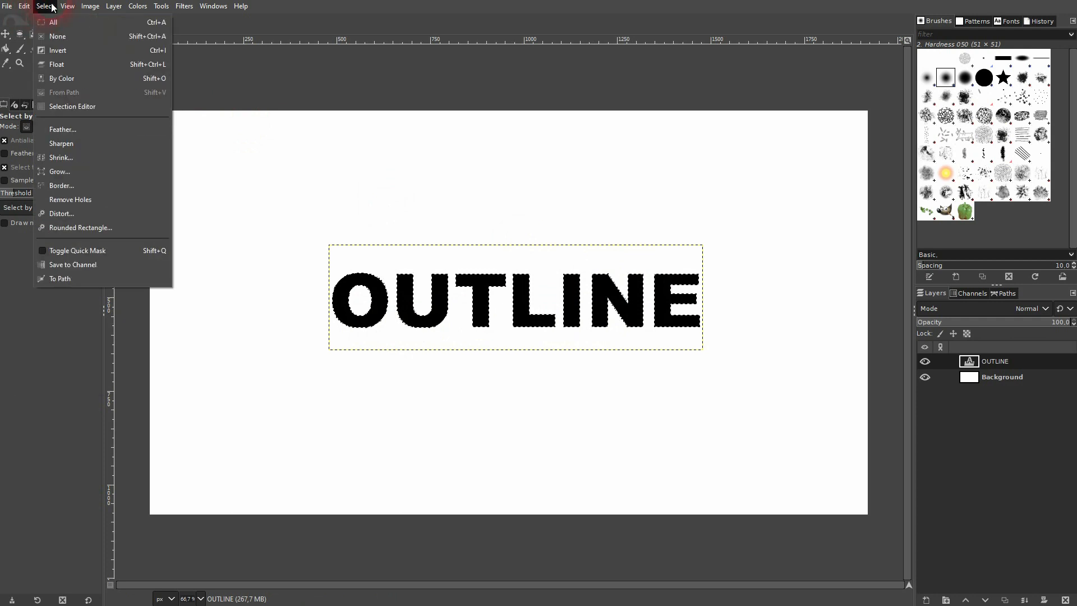
click(86, 167)
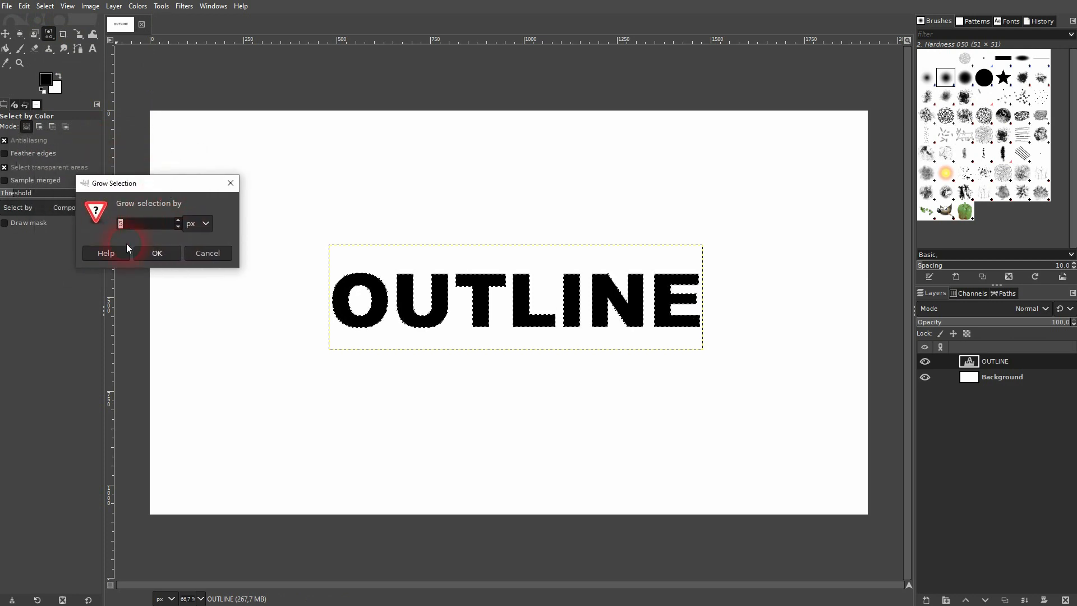
click(159, 254)
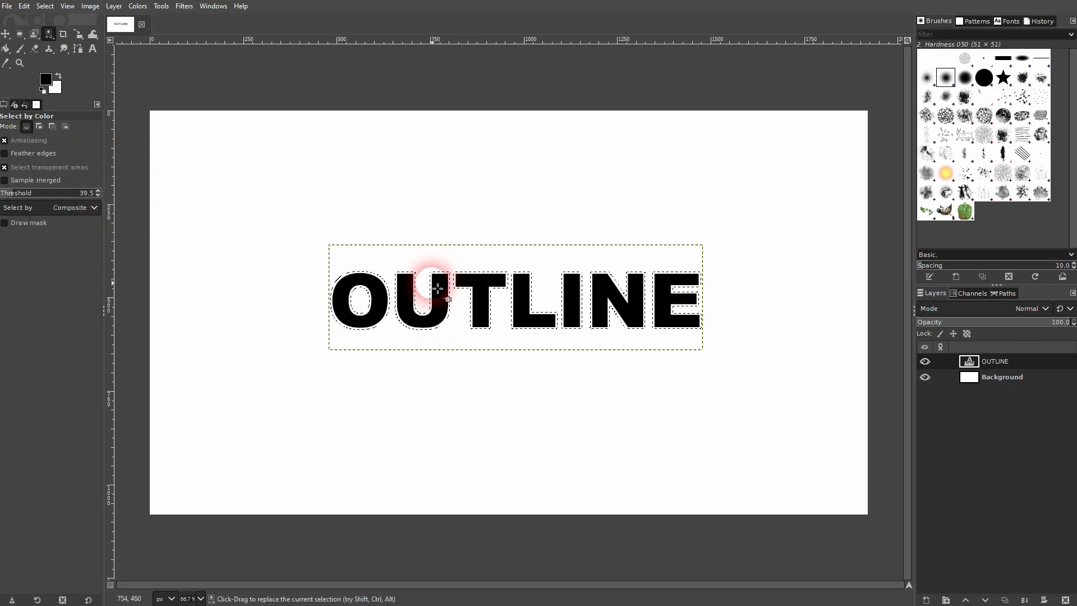
Add a new transparent layer named stroke
click(926, 600)
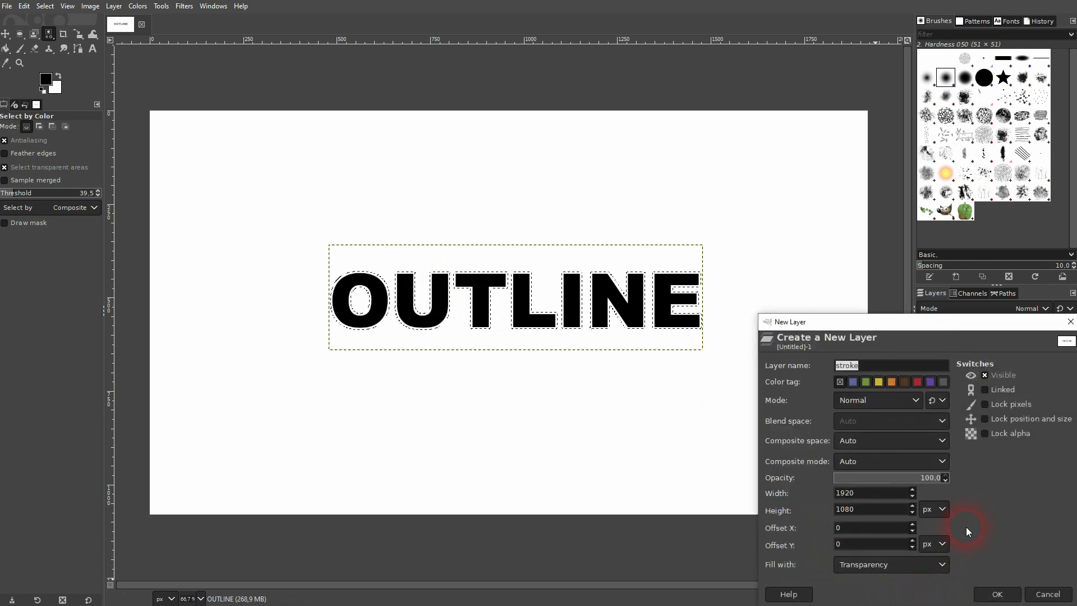
click(904, 578)
click(884, 542)
click(989, 592)
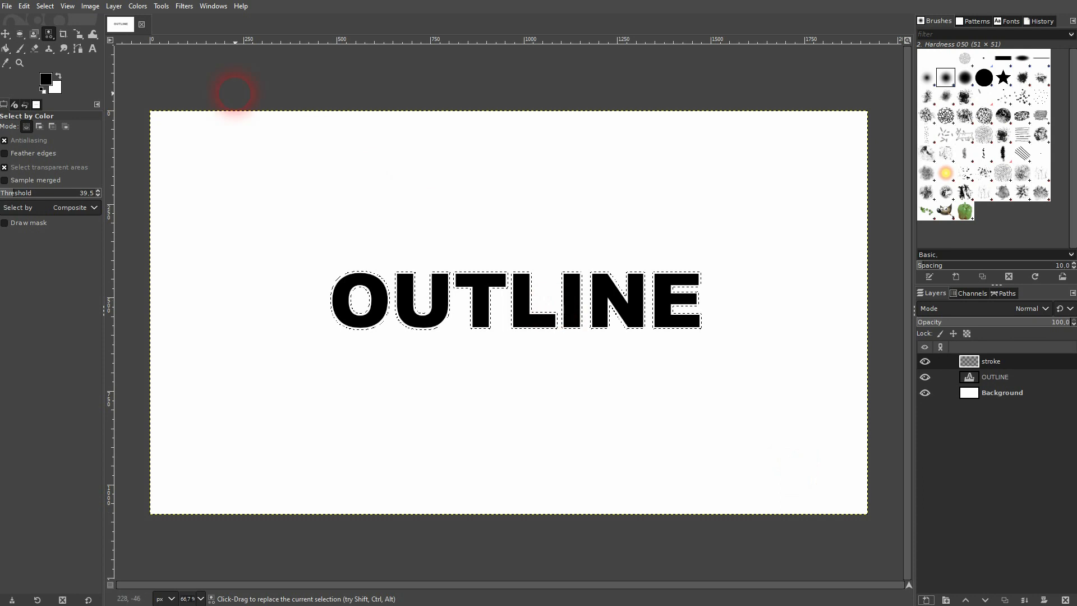
Set the foreground color to red
click(49, 91)
click(291, 212)
click(310, 250)
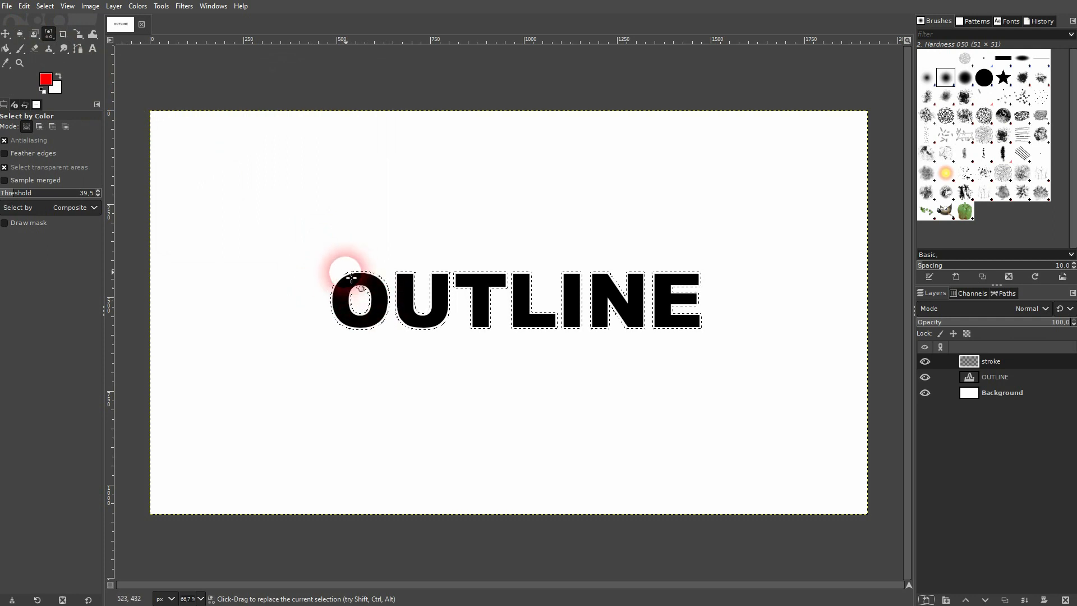
Fill the grown selection on the stroke layer with the red foreground color and deselect
click(24, 6)
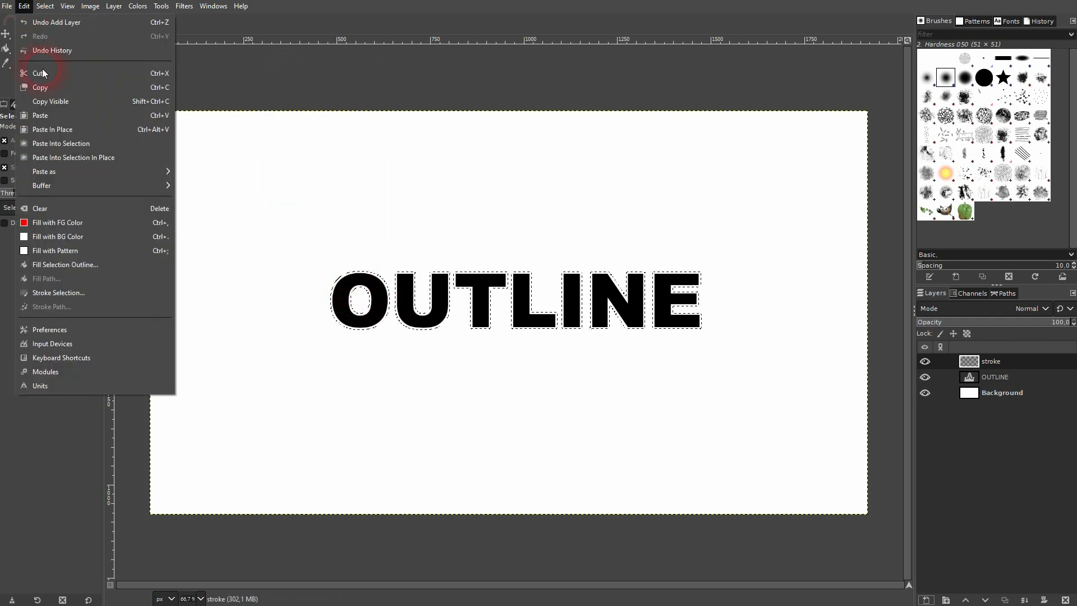
click(93, 223)
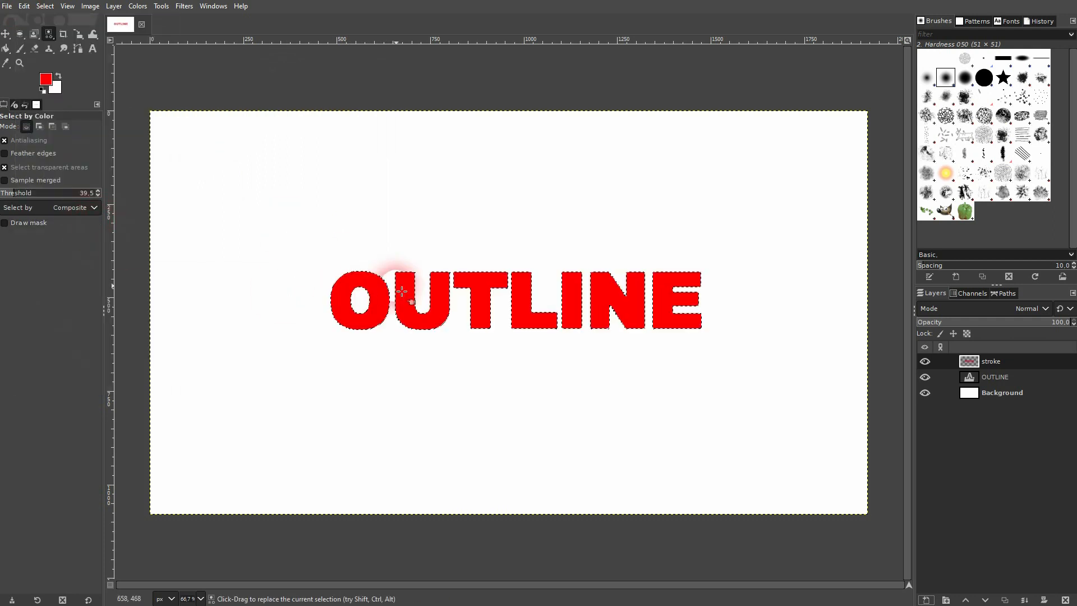
click(44, 7)
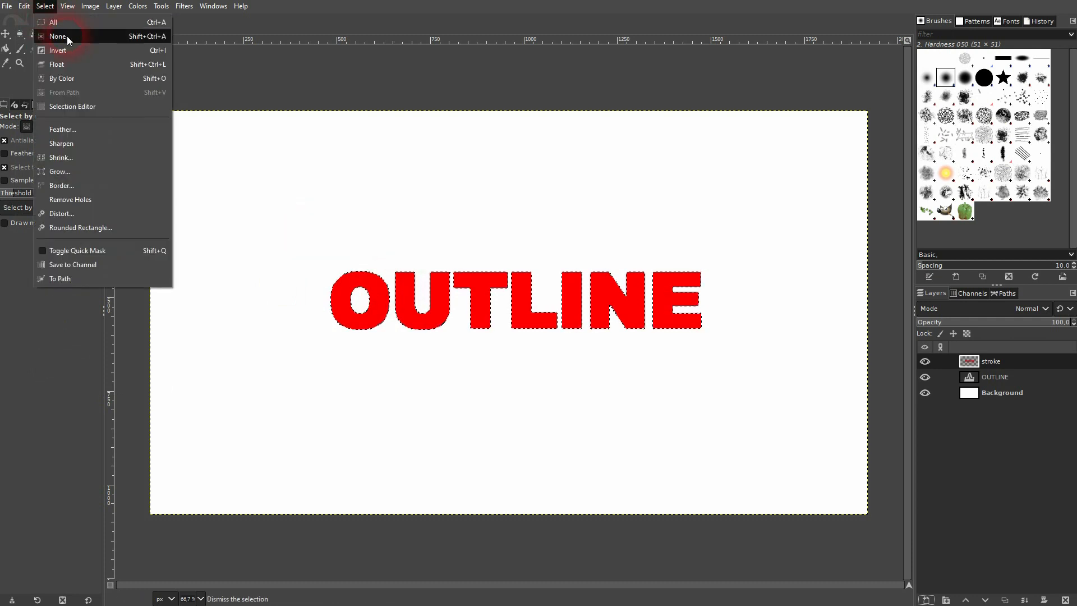
click(67, 36)
Raise the OUTLINE text layer above the stroke layer
click(924, 361)
click(924, 362)
click(997, 374)
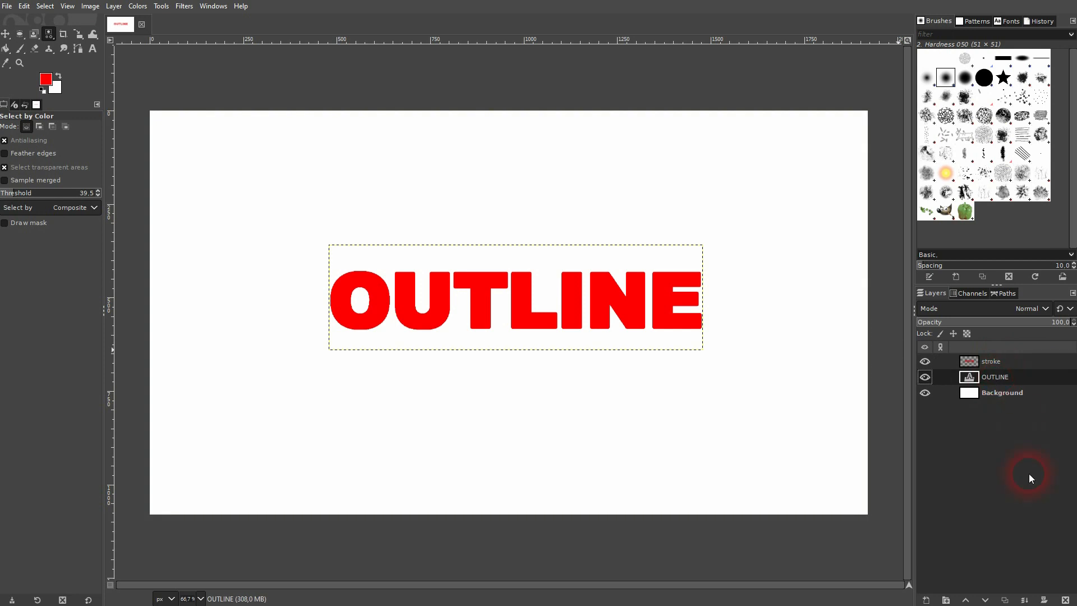
click(965, 599)
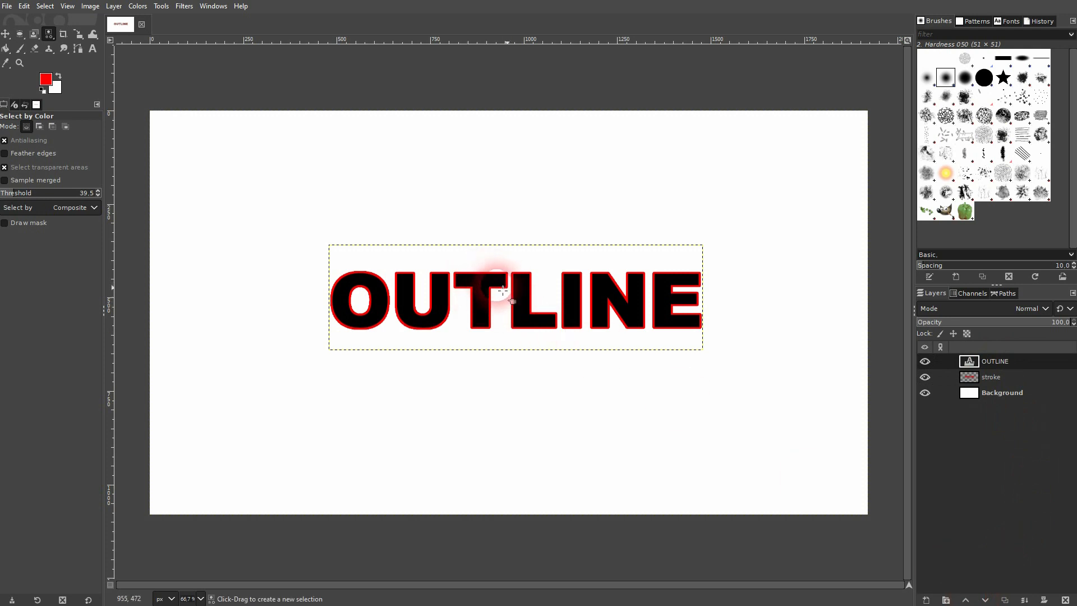
Delete the stroke layer
click(999, 377)
click(1065, 599)
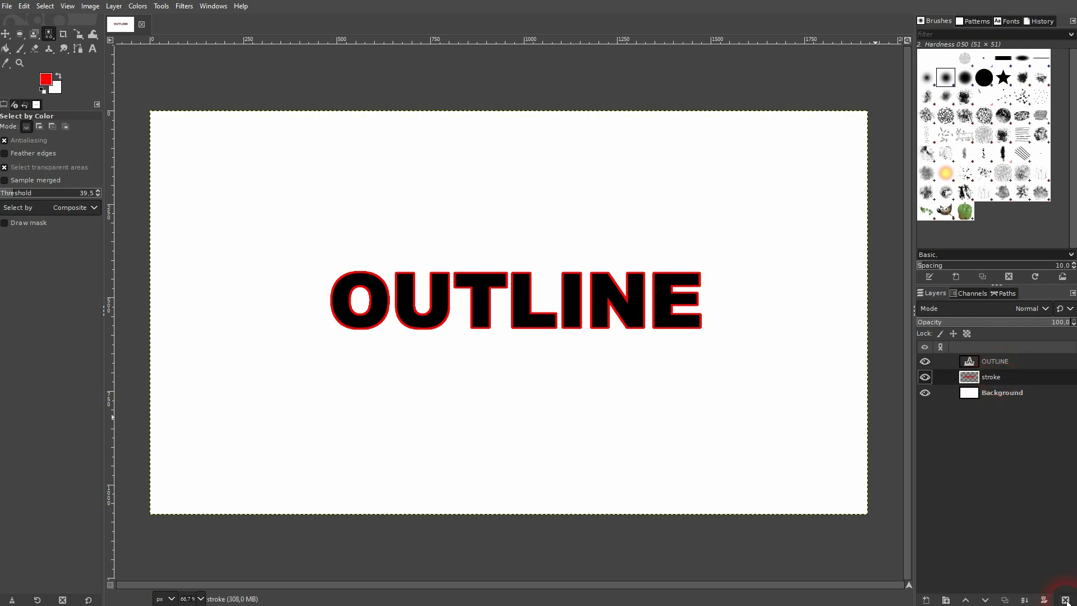
Open the Drop Shadow filter on the OUTLINE text layer with preview enabled
click(997, 360)
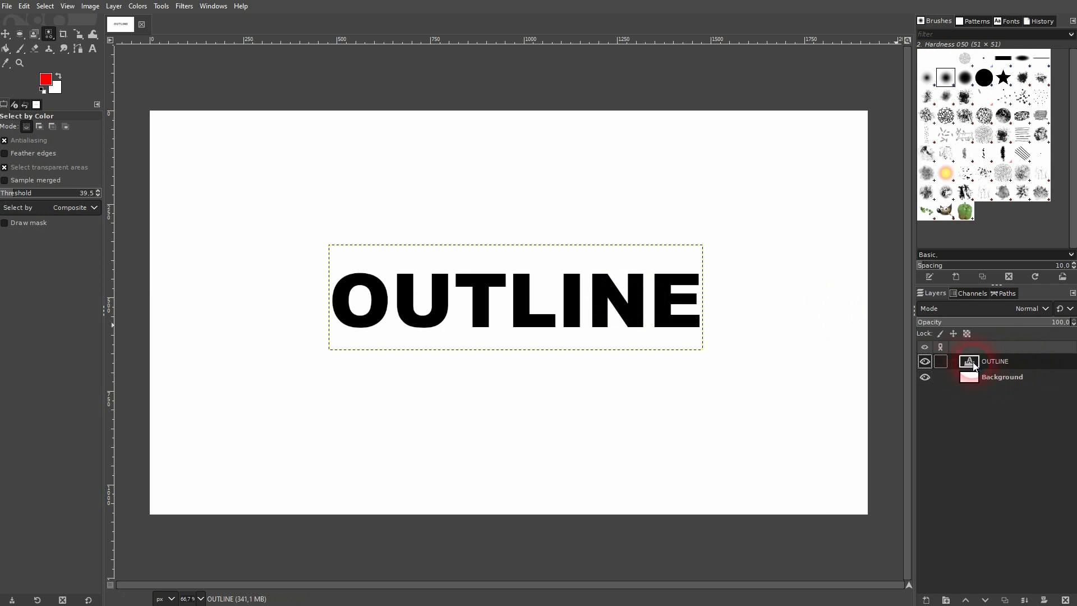
click(186, 6)
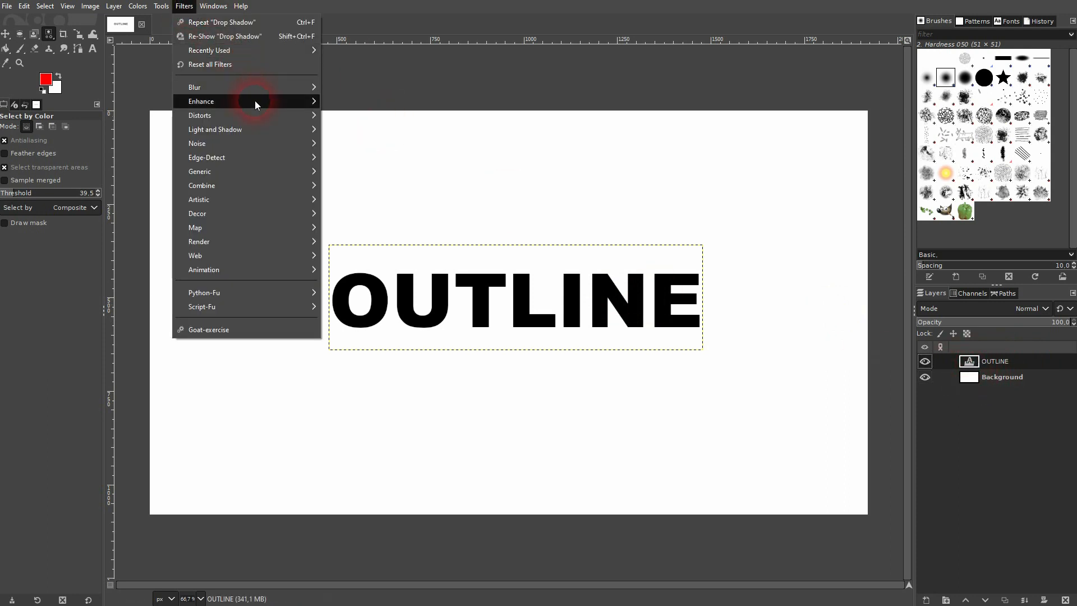
mouse_move(274, 137)
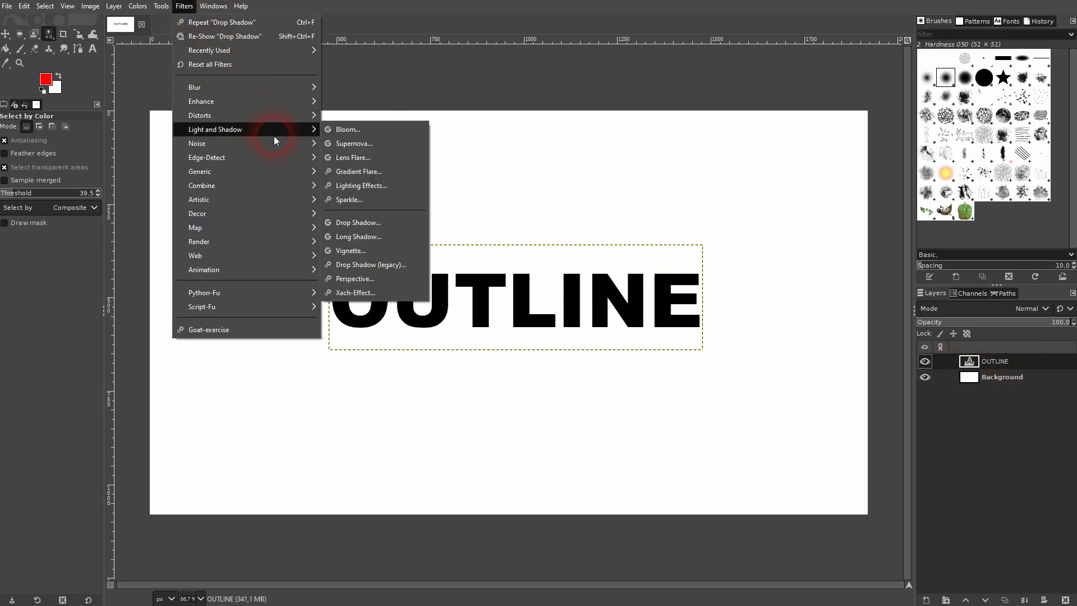
click(365, 222)
drag(180, 79, 186, 176)
click(104, 387)
click(110, 366)
click(103, 367)
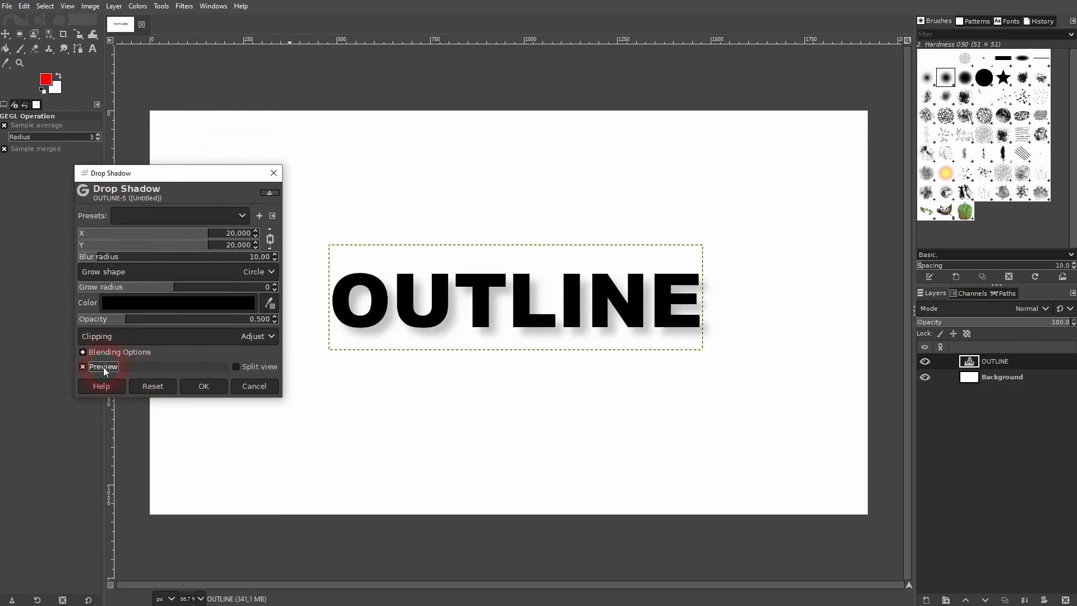
Set the drop shadow color to red ff0000
click(176, 304)
drag(110, 298, 170, 218)
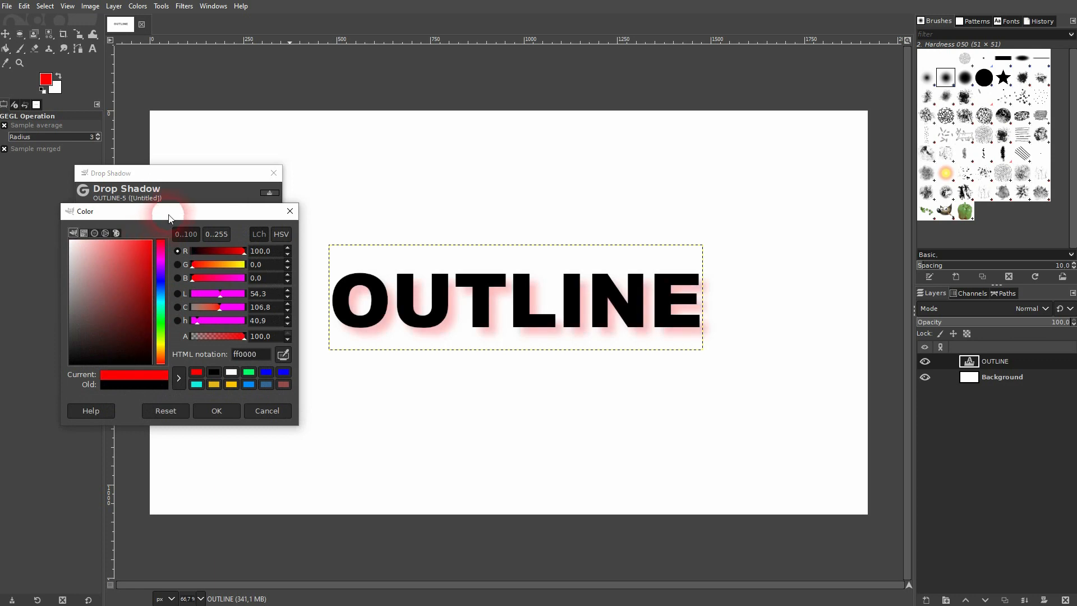
click(220, 413)
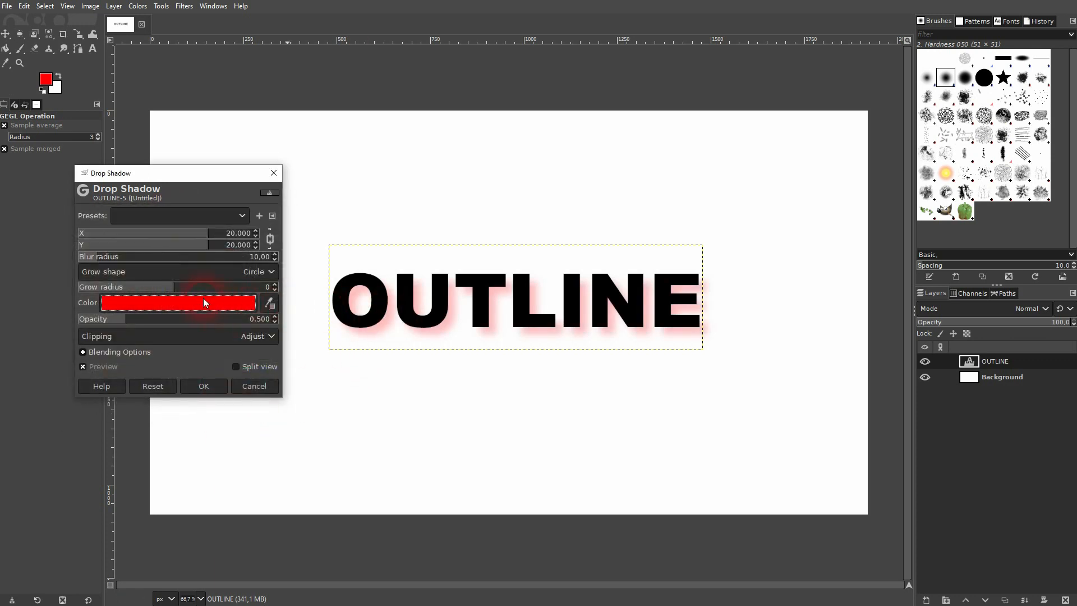
Set the shadow's blur radius to 0 and its opacity to 1.000
drag(97, 260, 29, 268)
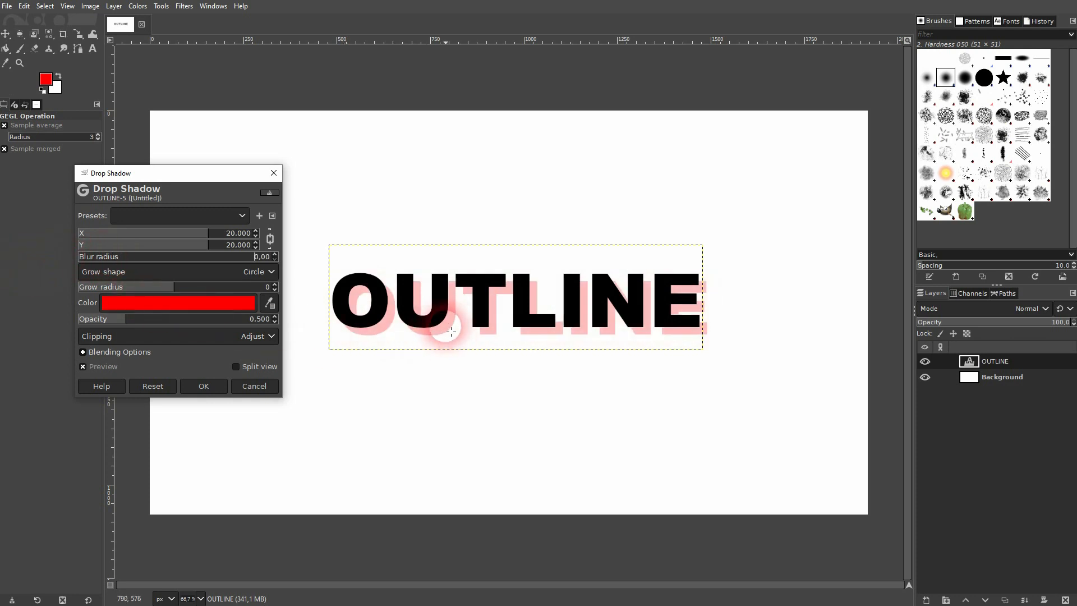
drag(125, 320, 300, 317)
drag(233, 321, 291, 323)
text(1)
key(Delete)
key(Delete)
key(Delete)
key(Delete)
key(Delete)
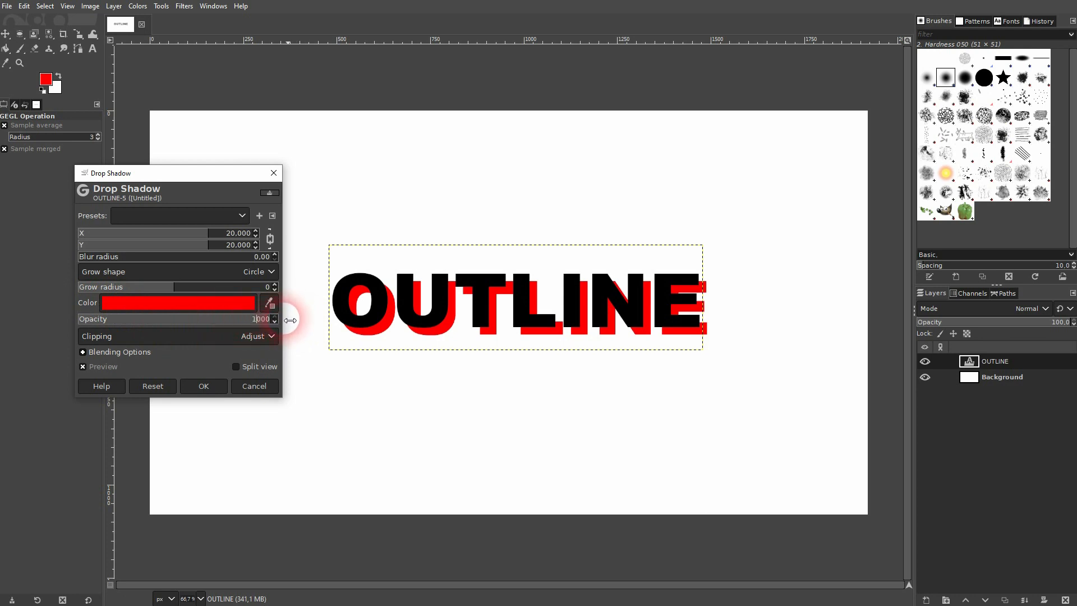
key(Return)
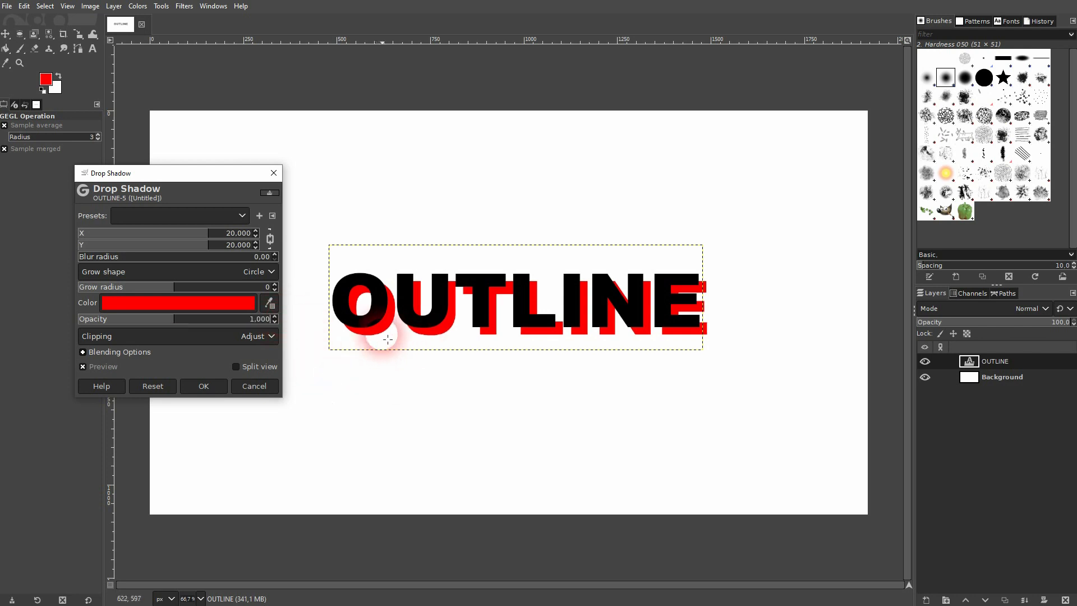
Set the shadow's X and Y offsets to 0 and its grow radius to 10
drag(205, 242, 156, 245)
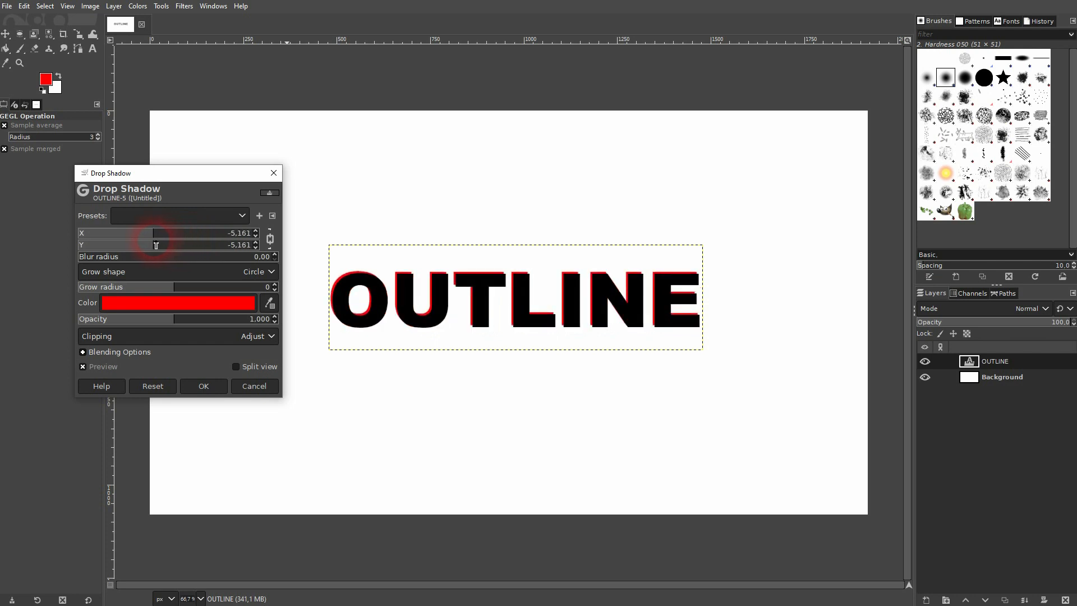
click(228, 232)
text(0)
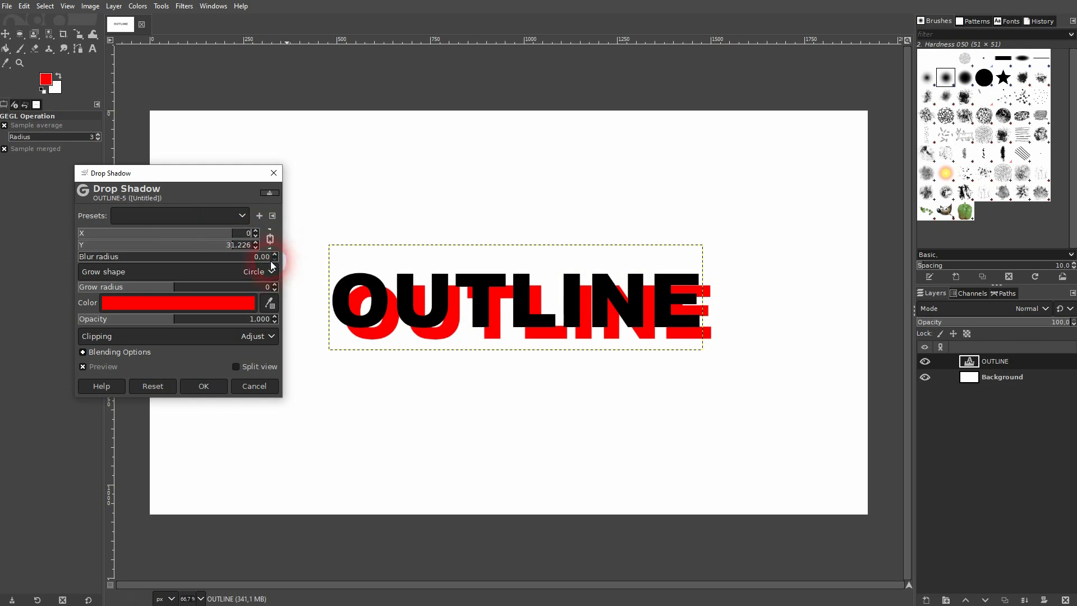
click(270, 240)
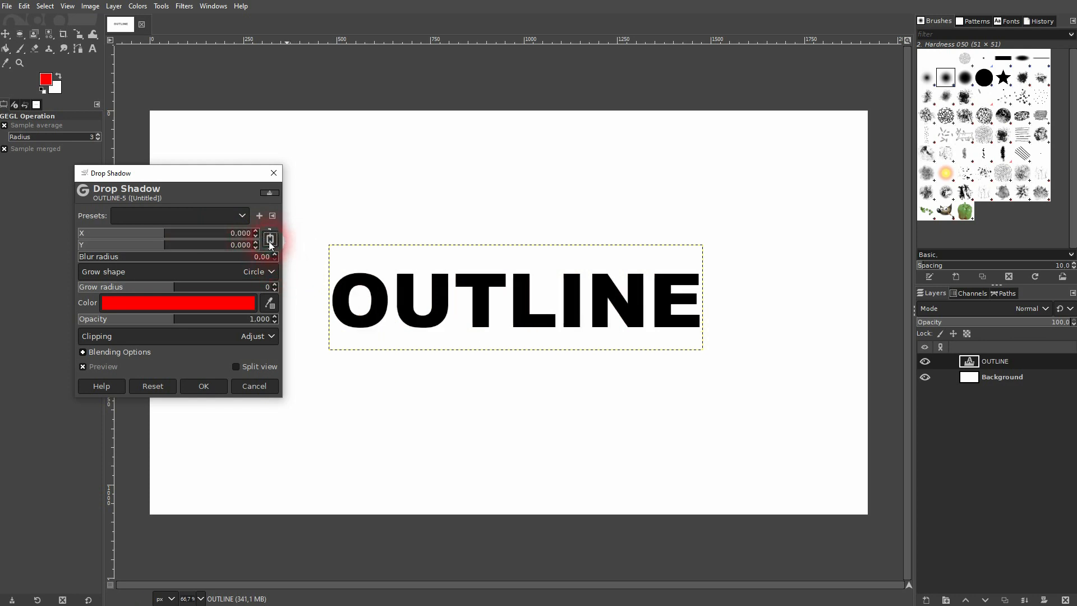
drag(172, 289, 211, 290)
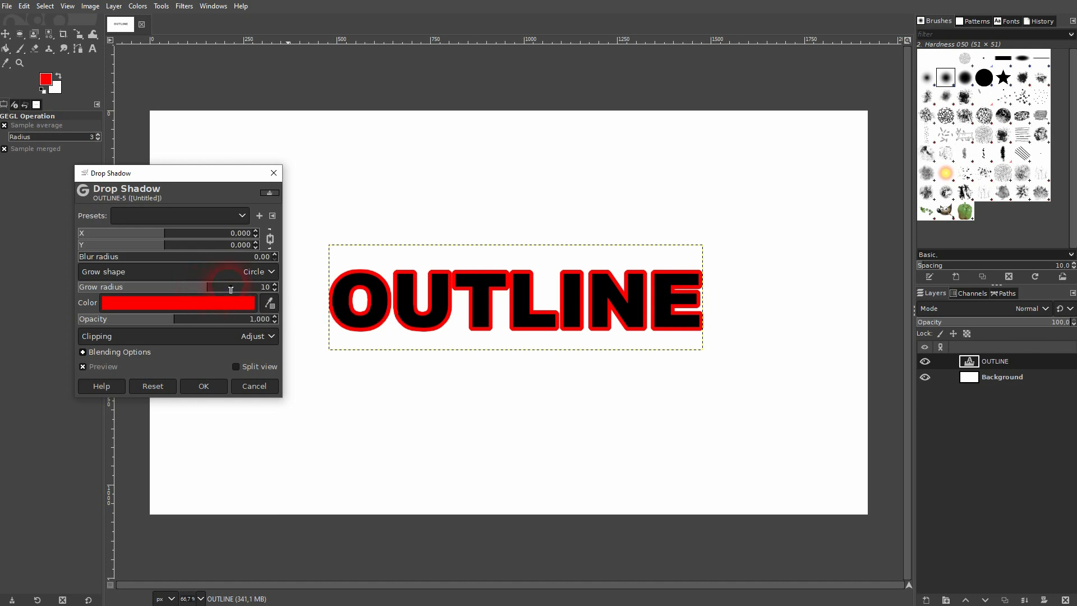
Lower the shadow's grow radius to 5, apply the Drop Shadow, and toggle the OUTLINE layer's visibility to compare
drag(204, 288, 198, 290)
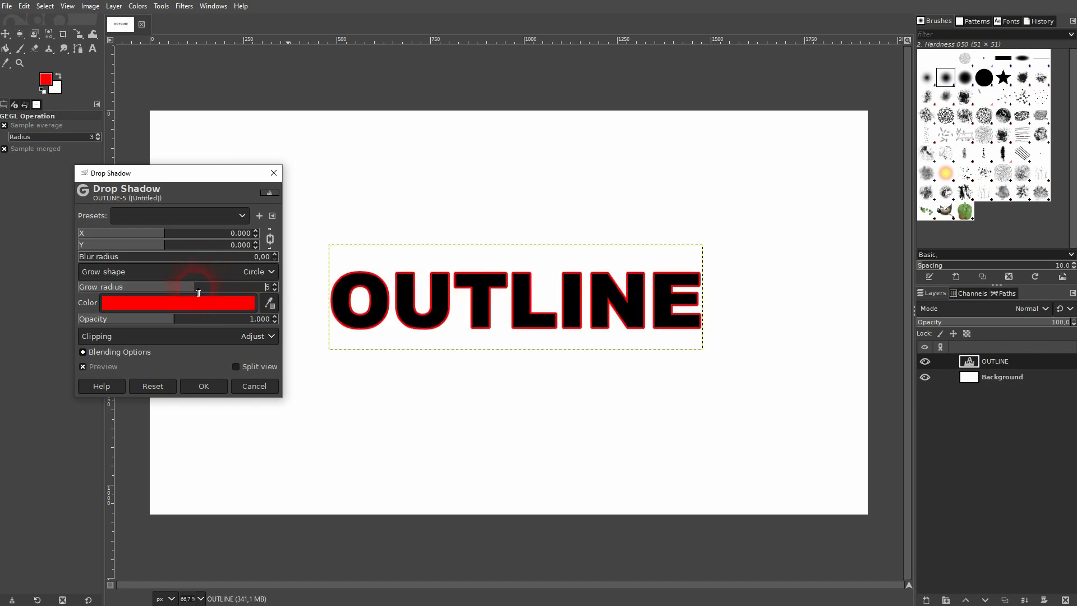
click(221, 392)
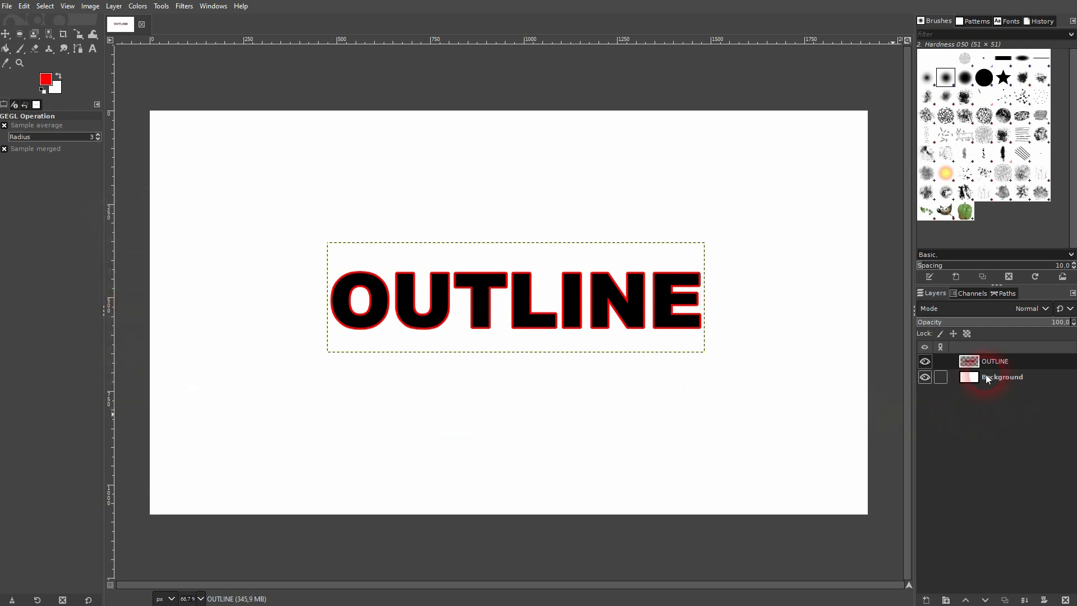
click(925, 362)
click(925, 362)
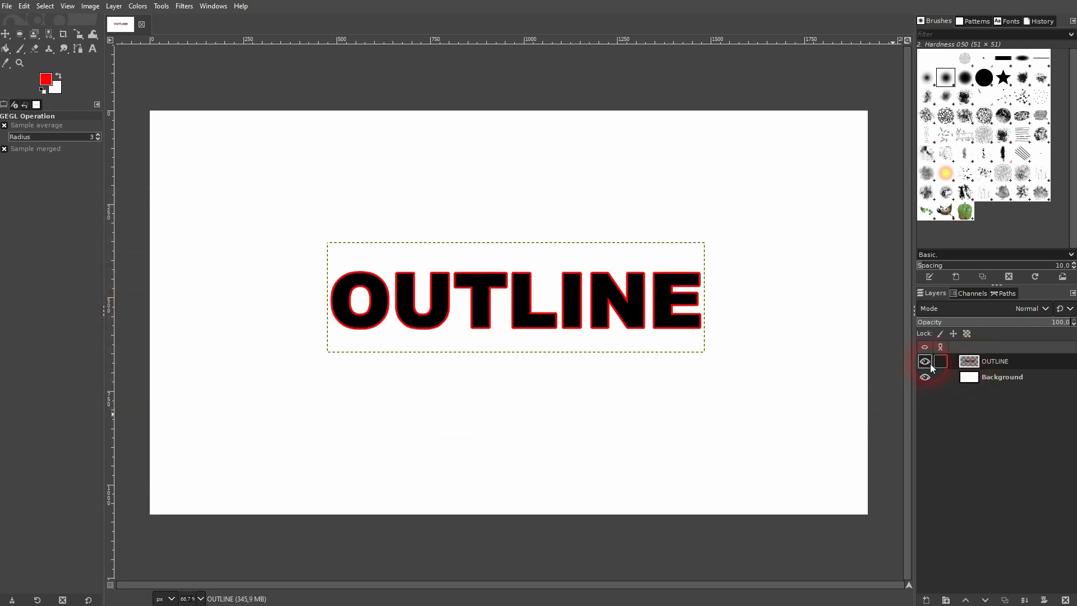
Re-edit the OUTLINE text layer with the Text tool, discarding the filter changes, and change the text to OUTLINE 2
click(92, 48)
click(494, 309)
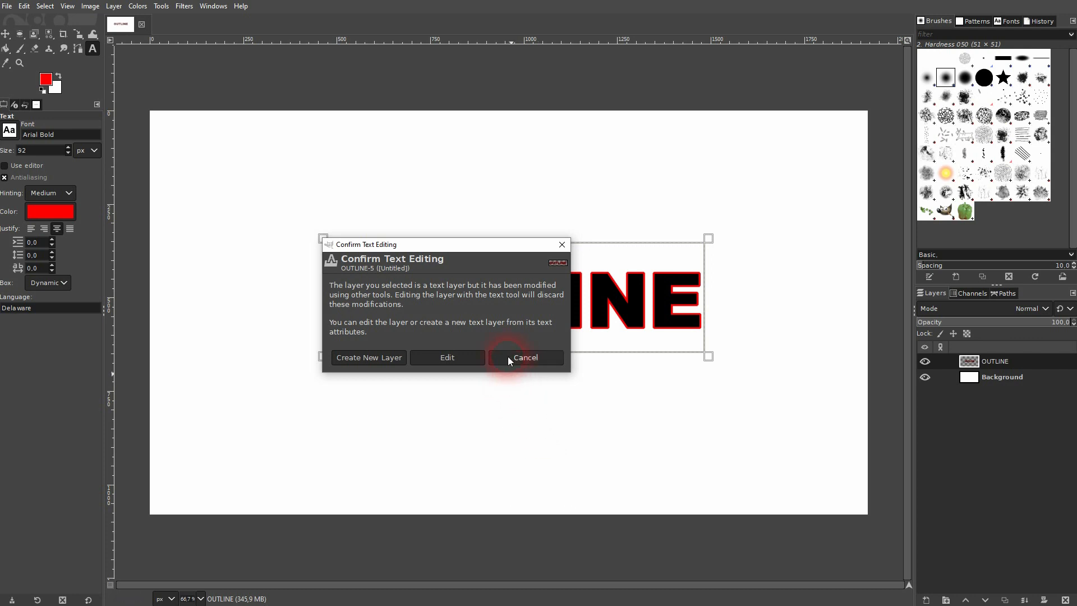
click(461, 354)
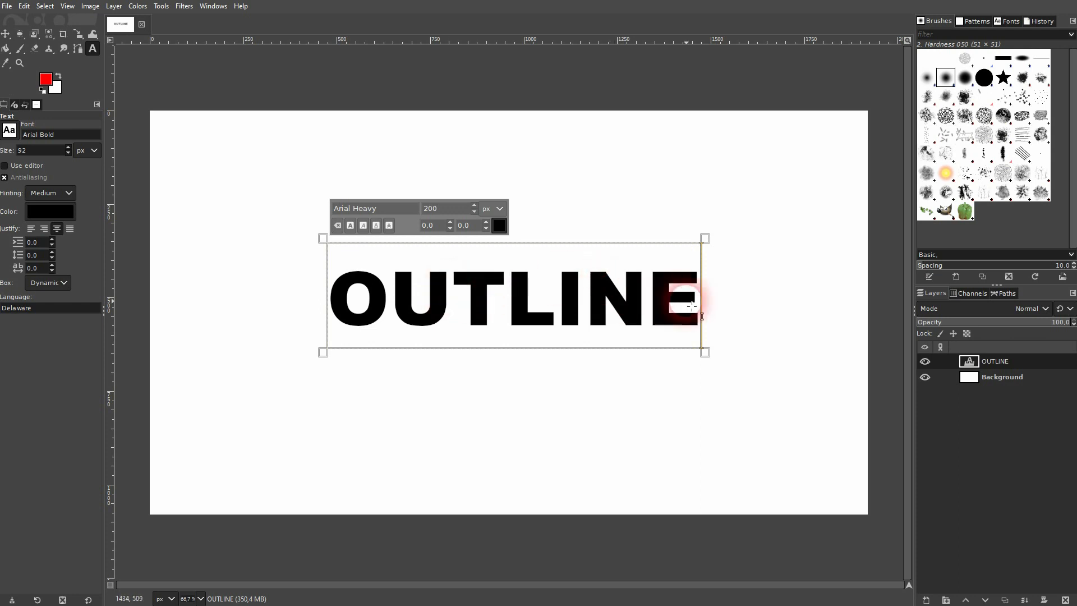
key(Left)
key(Right)
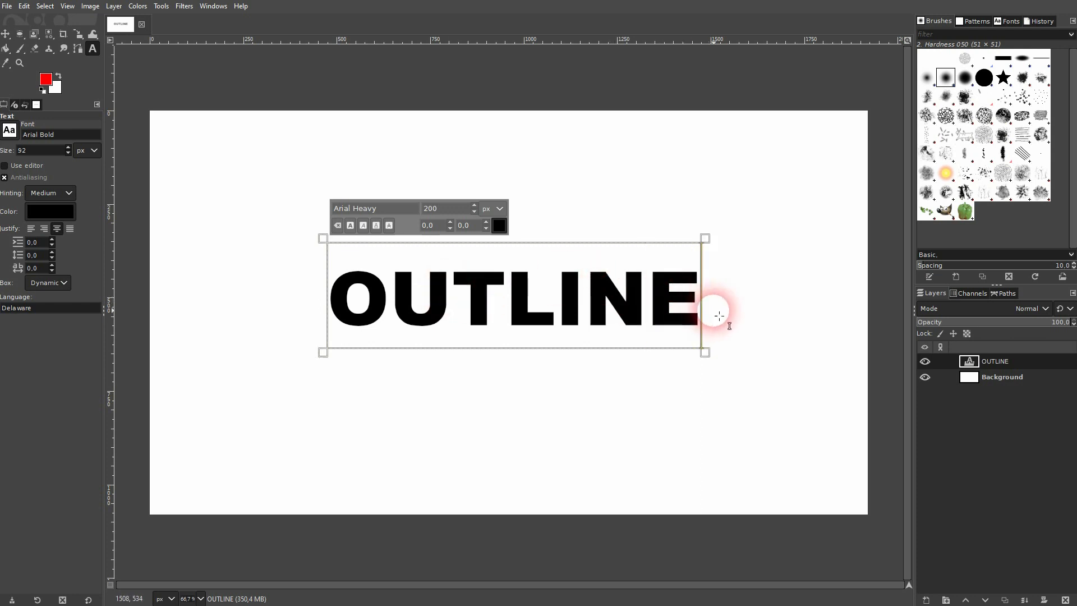
text(2)
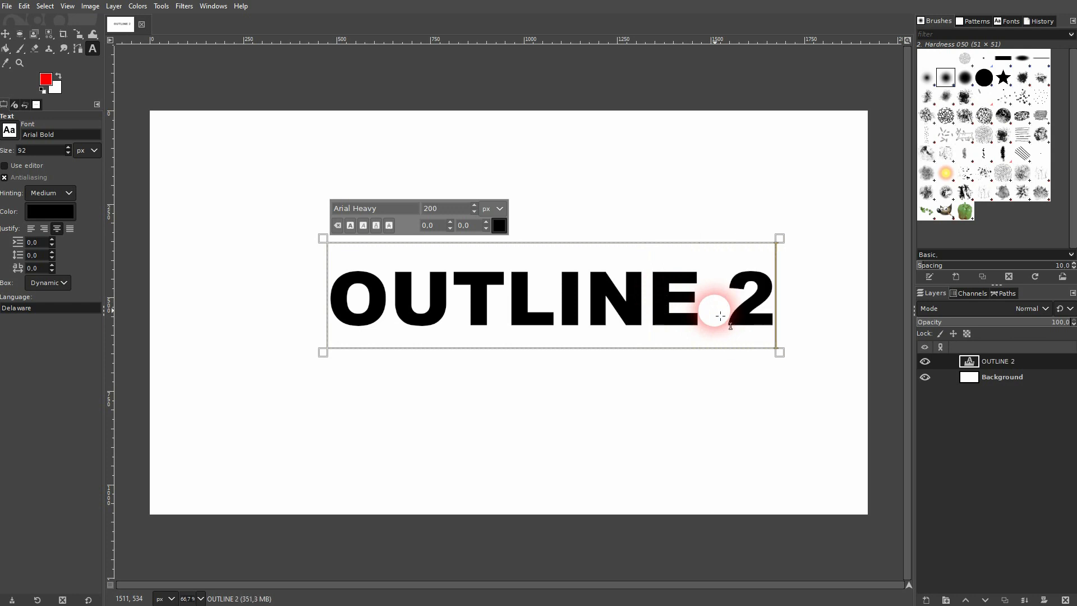
Shift the OUTLINE 2 text layer slightly left with the Move tool
click(11, 36)
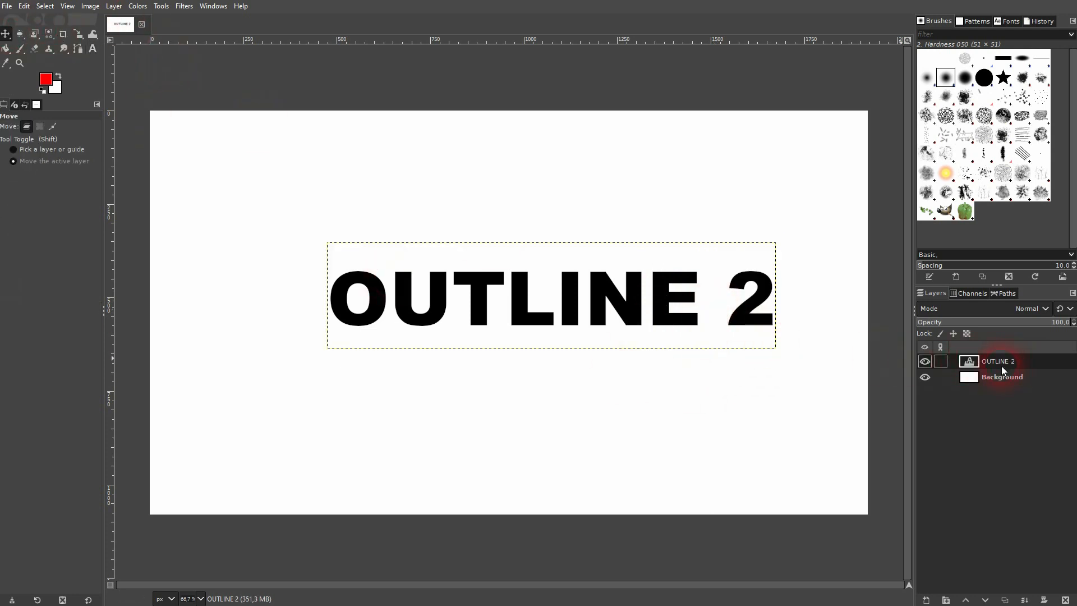
drag(589, 296, 570, 300)
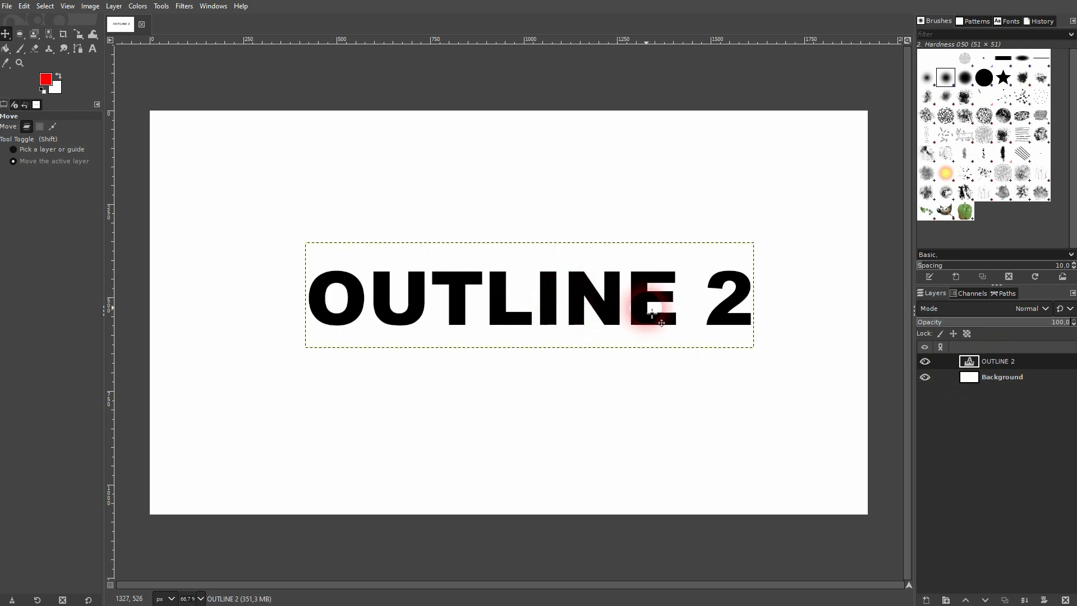
Repeat the Drop Shadow filter with its last settings on the OUTLINE 2 layer
click(184, 6)
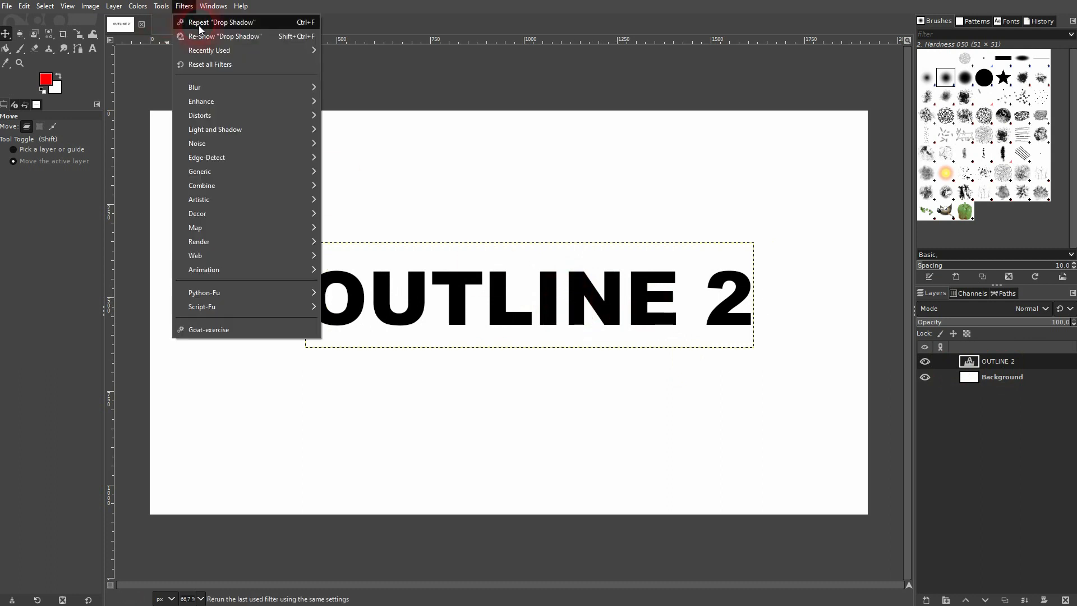
click(199, 25)
click(721, 293)
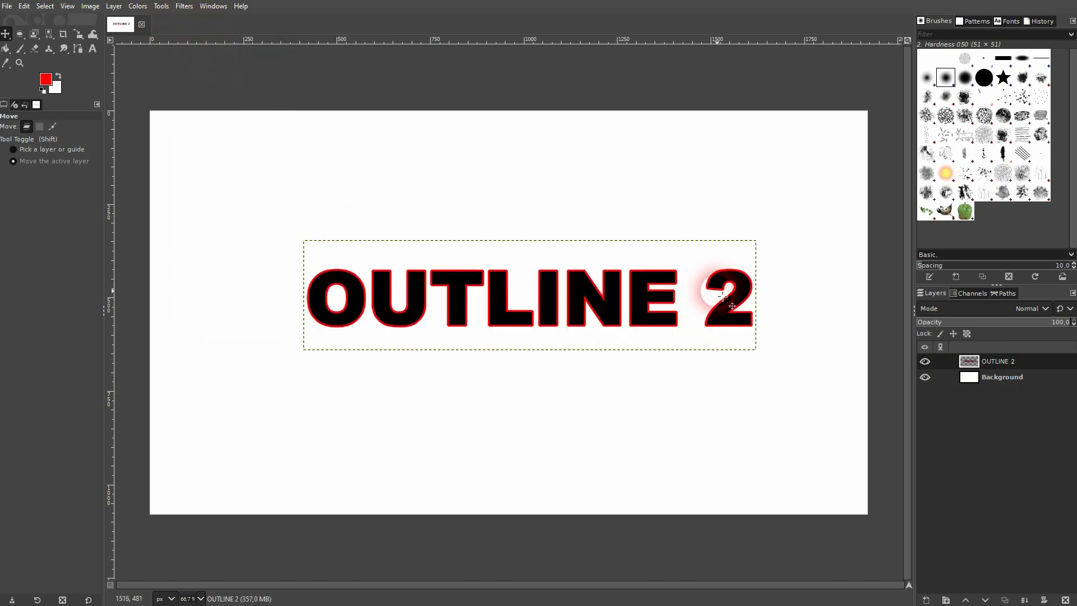
click(969, 361)
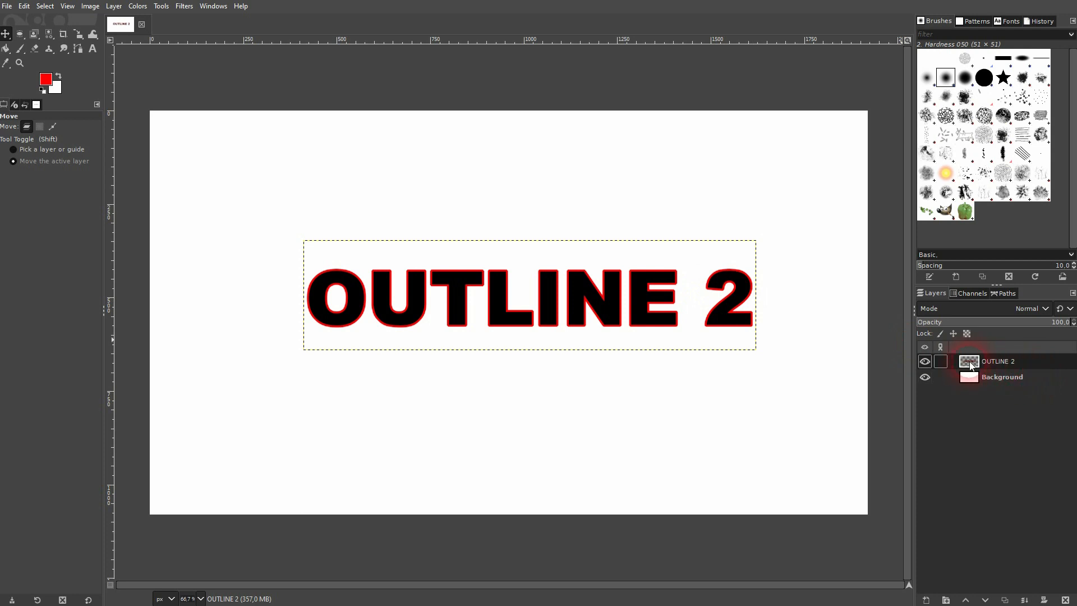